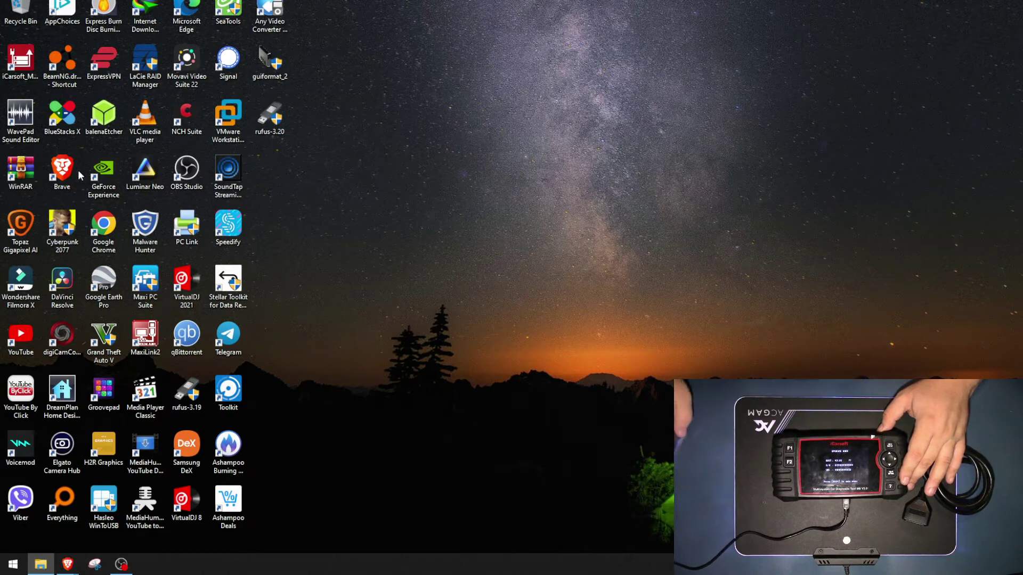
Create a new desktop folder named icar
right_click(373, 126)
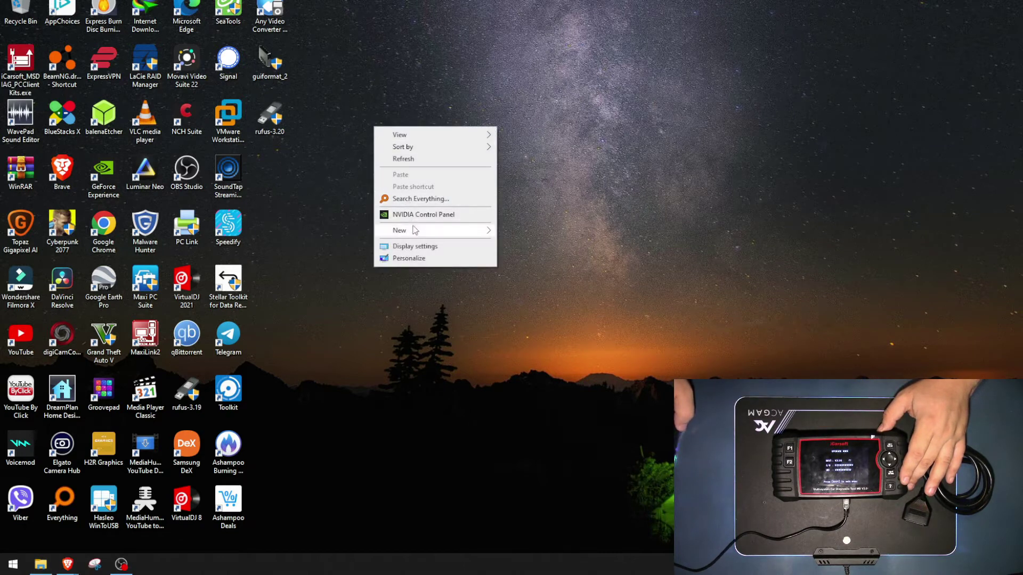
mouse_move(453, 230)
left_click(537, 232)
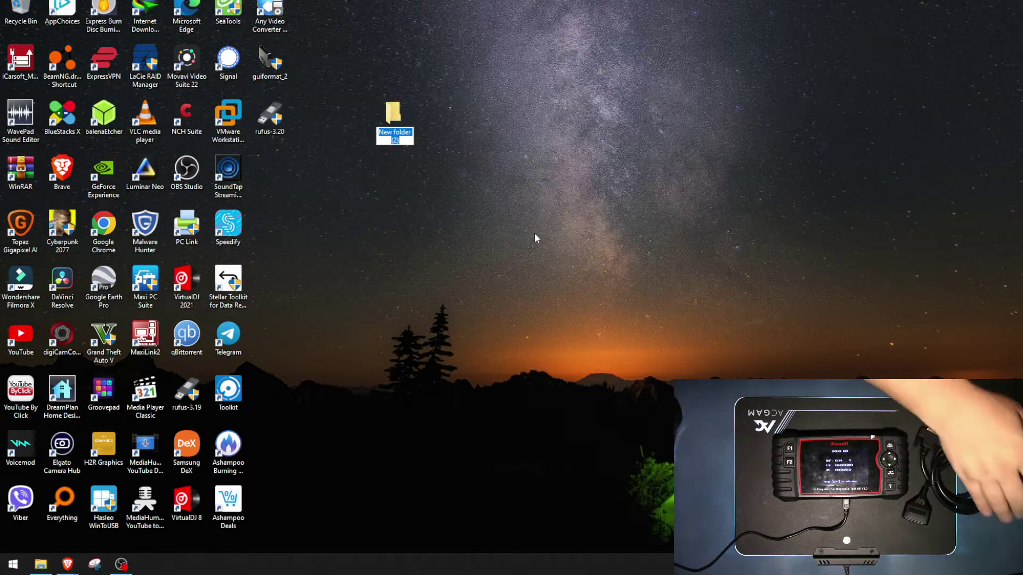
type("icar")
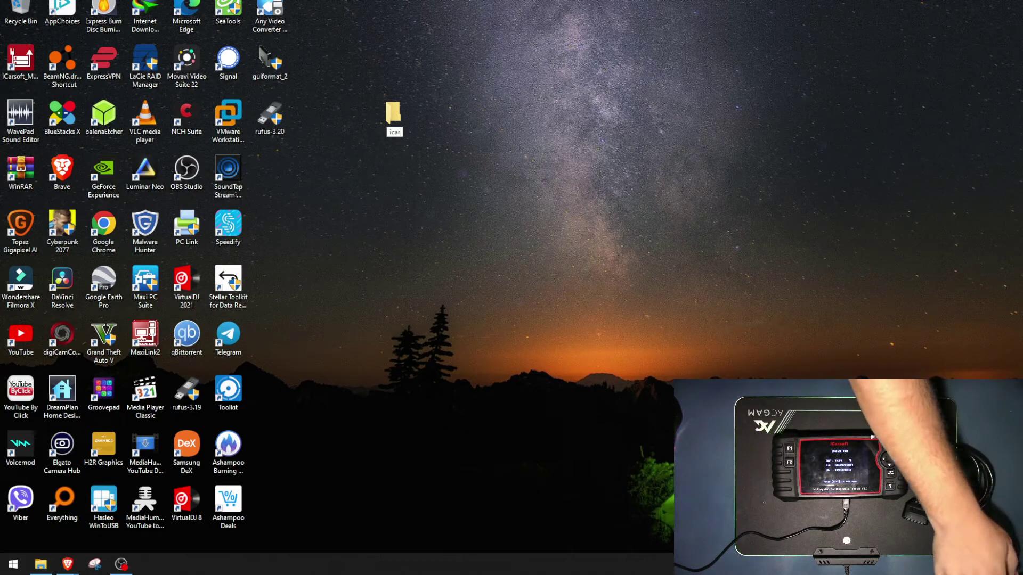
key("Return")
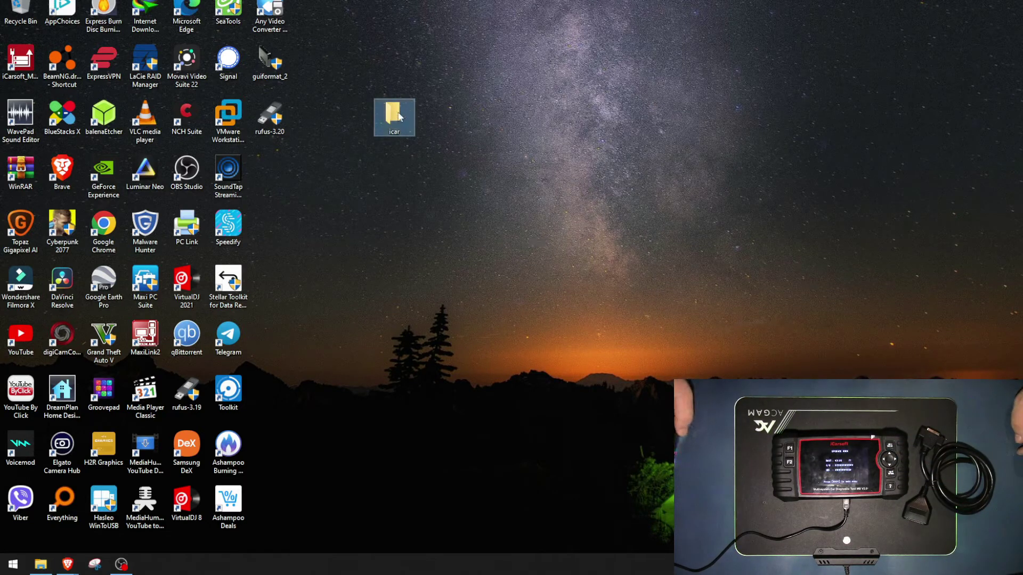
Open the icar folder and a This PC window side by side
left_click(532, 119)
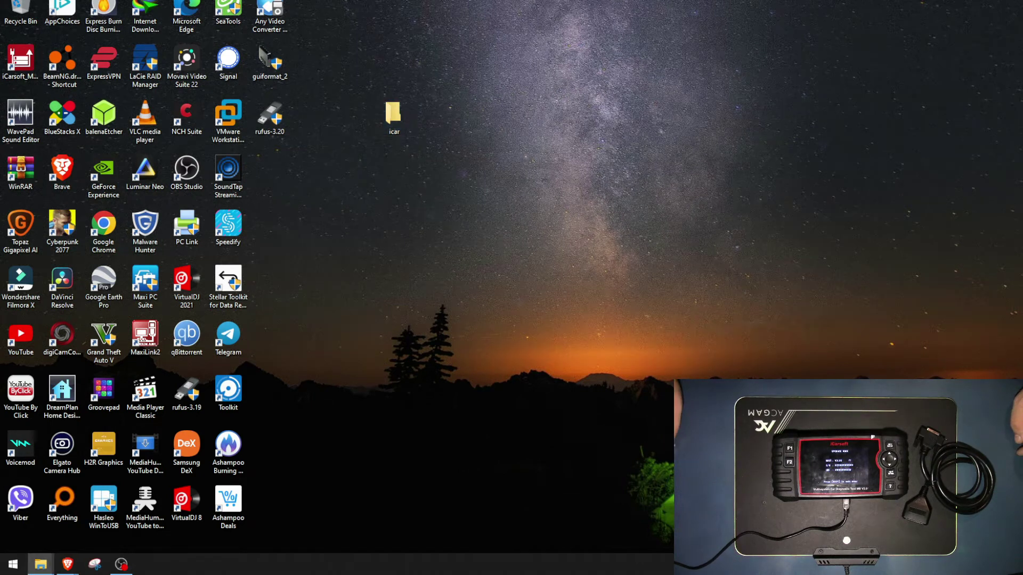
double_click(393, 114)
left_click_drag(121, 310, 281, 28)
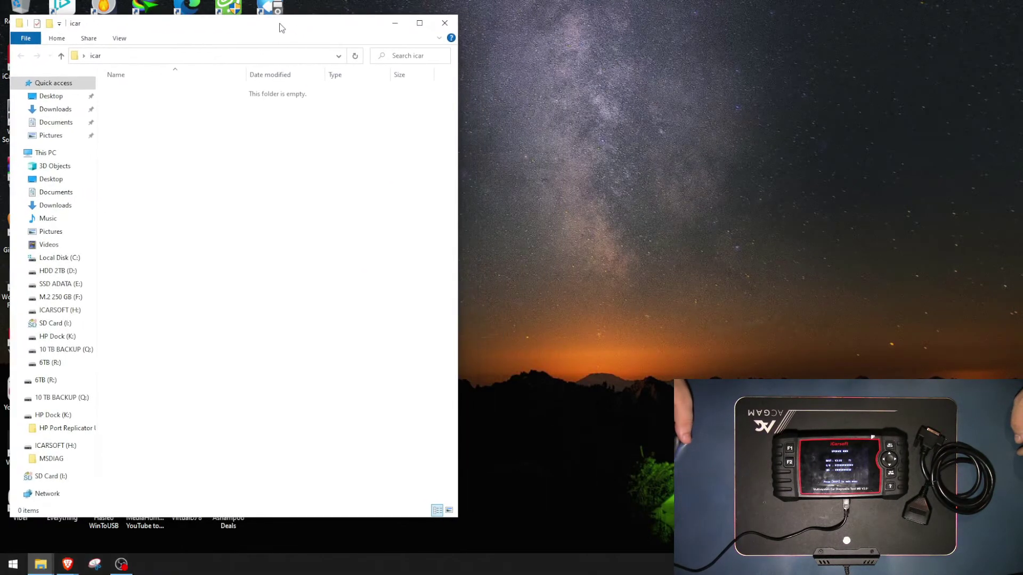
key("super+e")
left_click_drag(521, 322, 799, 29)
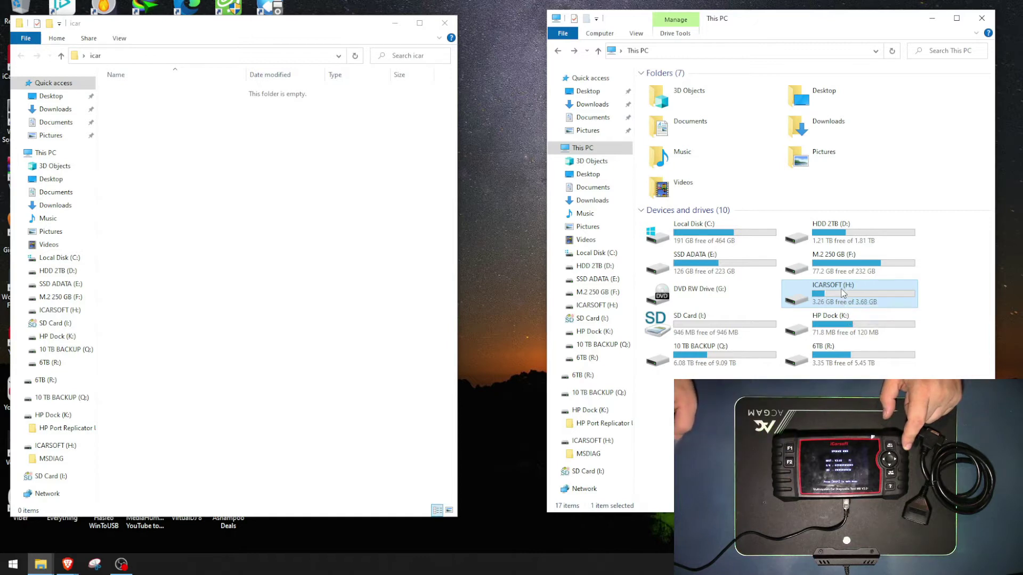
Copy MSDIAG and devinfo from ICARSOFT (H:) into icar, then close the drive window
double_click(844, 293)
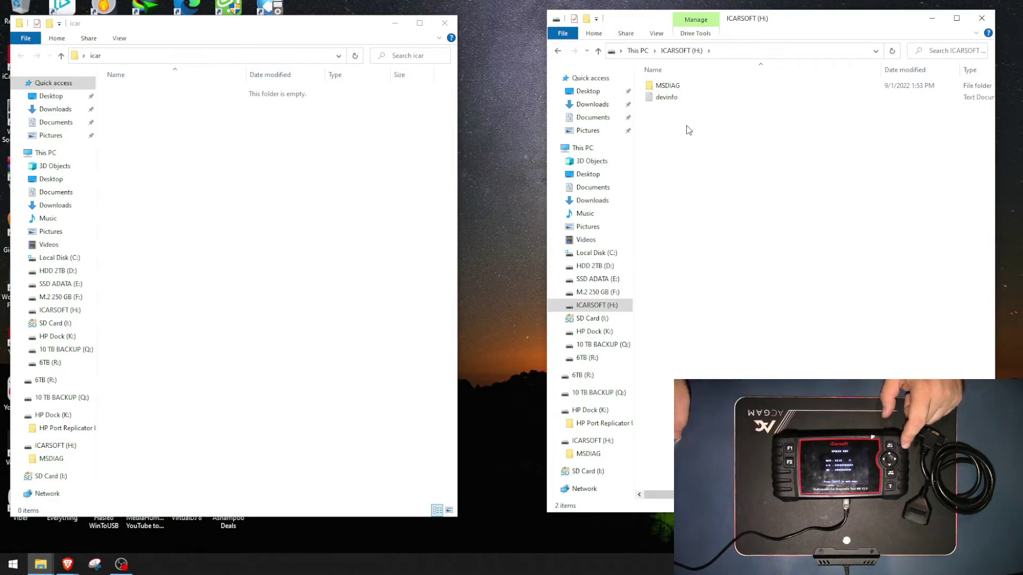
left_click_drag(689, 130, 298, 206)
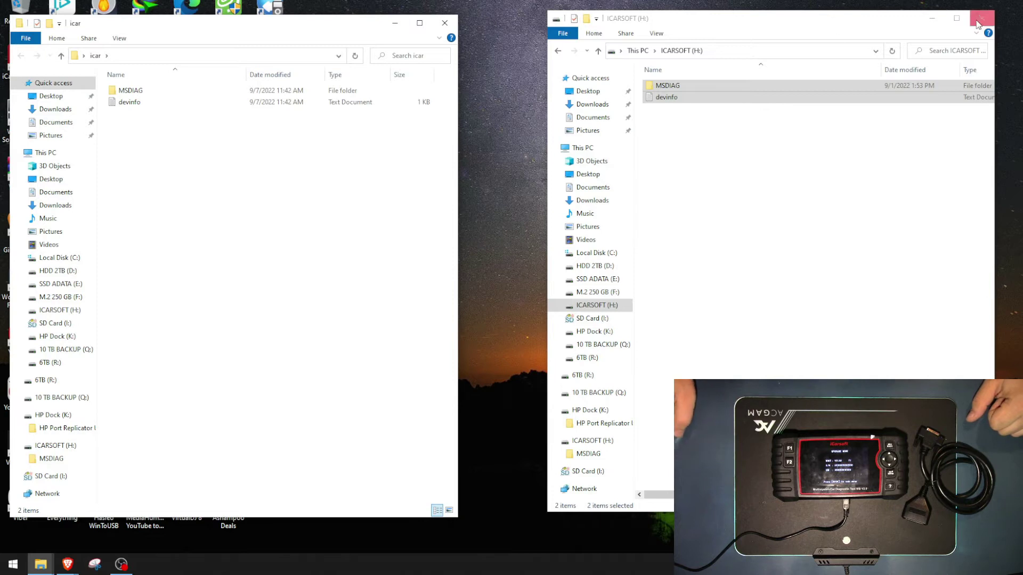
left_click(983, 18)
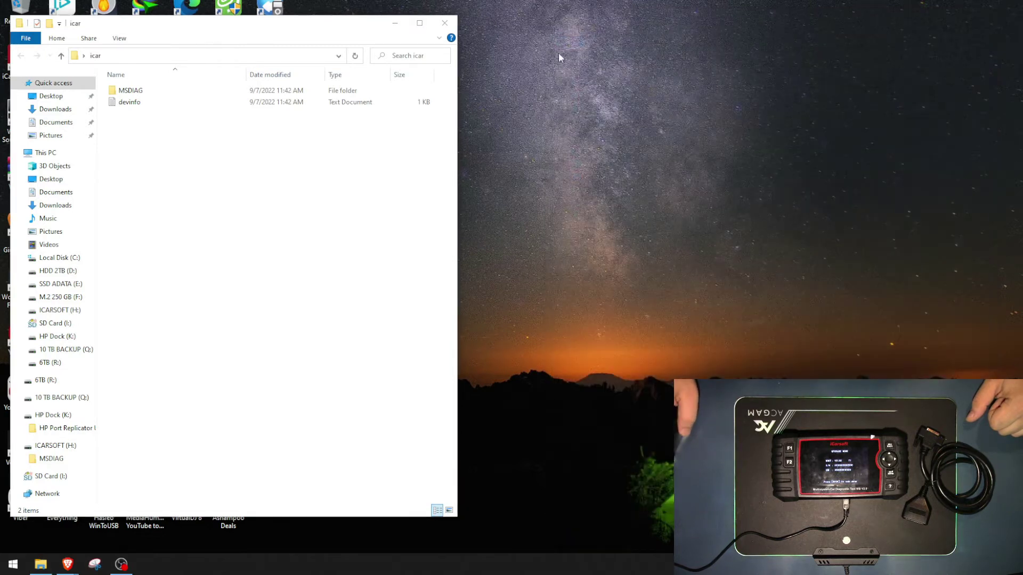
Close icar, reposition its desktop icon, and bring up SD Card (I:)'s context menu in This PC
left_click(445, 24)
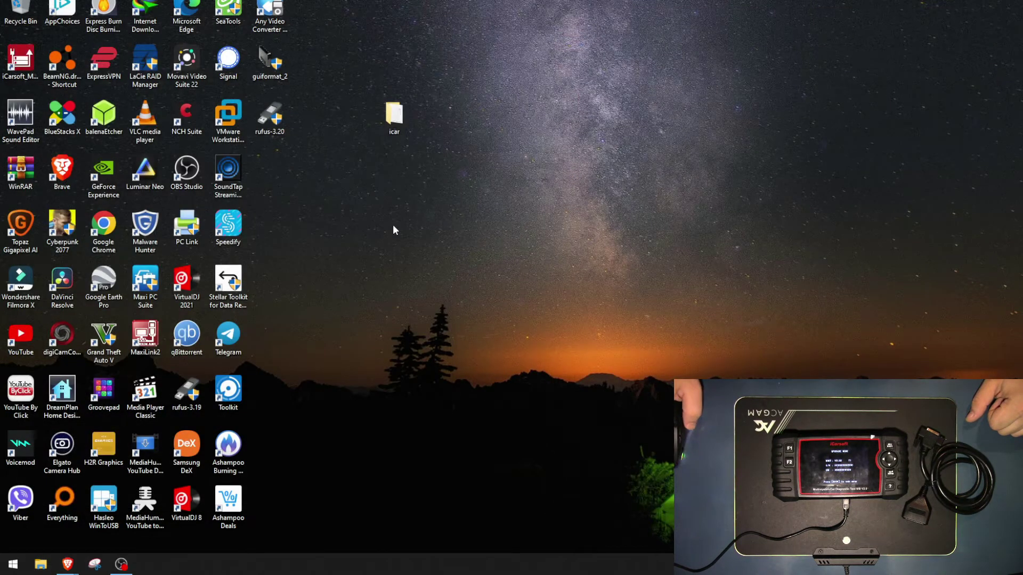
left_click_drag(394, 114, 271, 172)
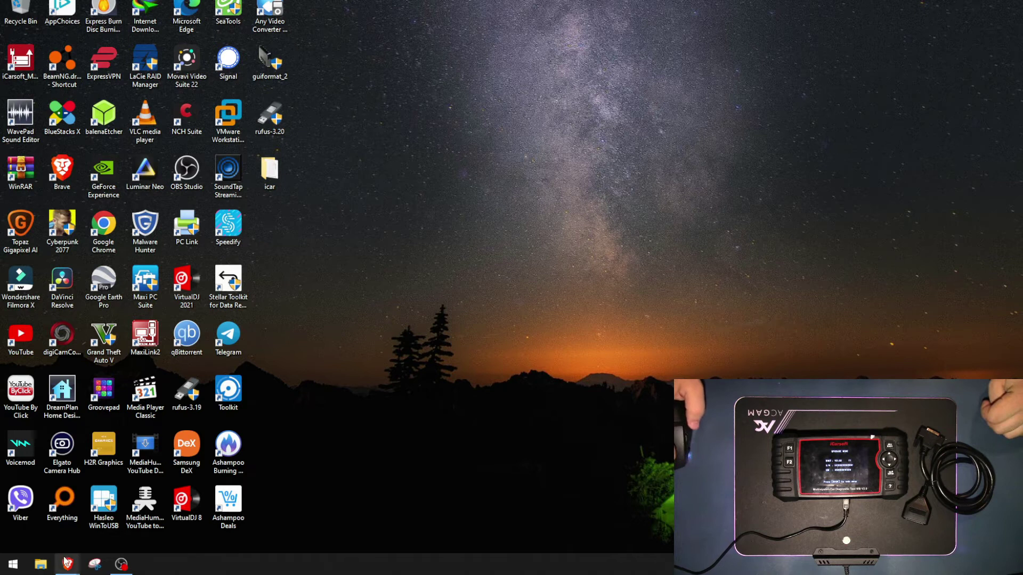
left_click(41, 564)
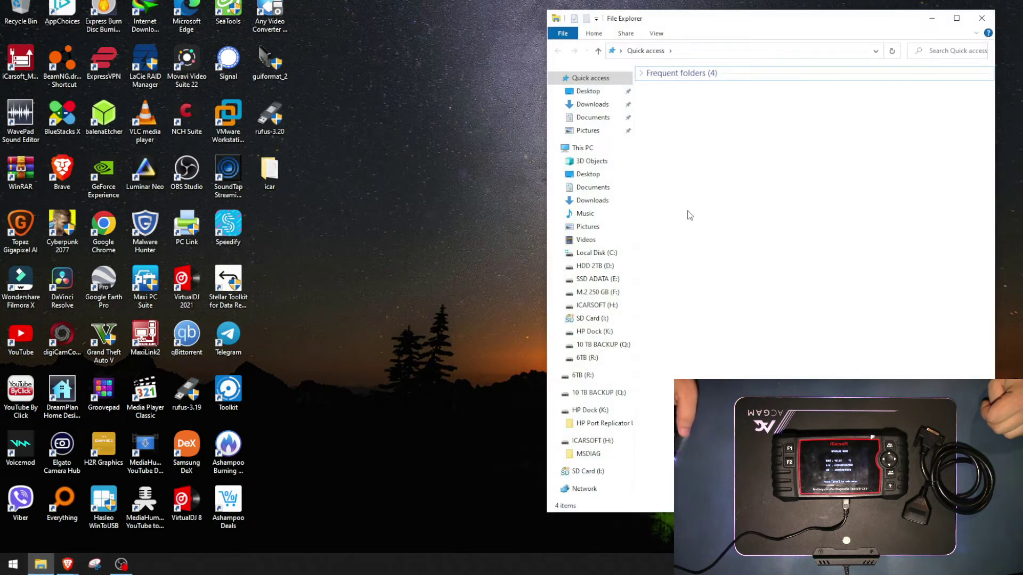
left_click(624, 152)
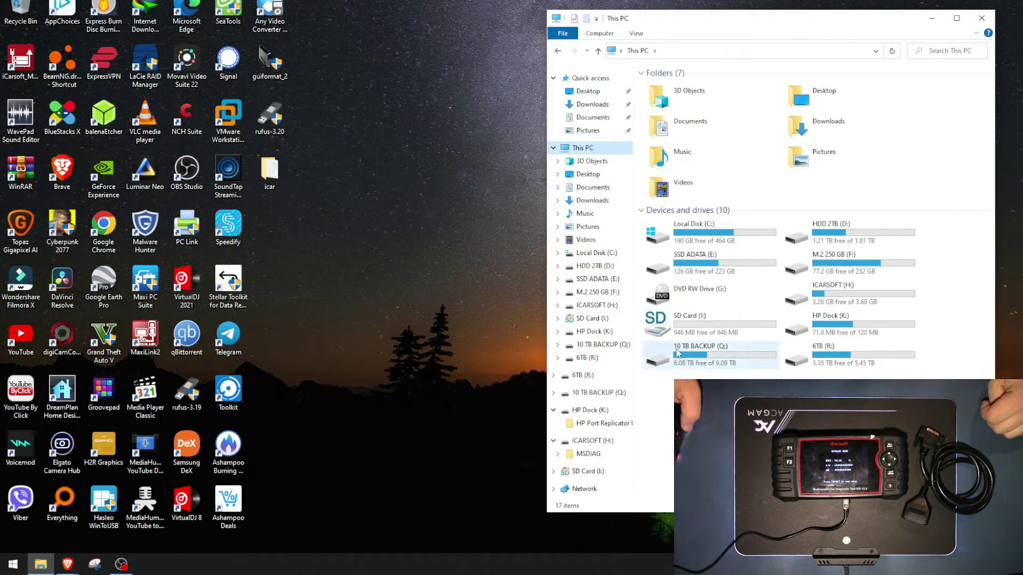
left_click(695, 317)
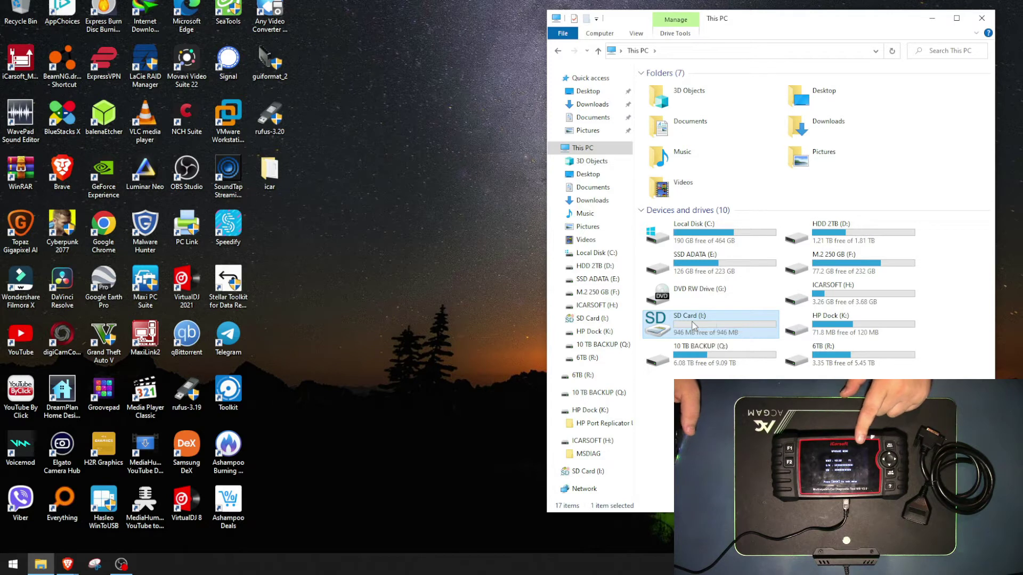
right_click(694, 326)
Format SD Card (I:) as FAT (Default) with volume label icarsoft, confirming every prompt
left_click(728, 230)
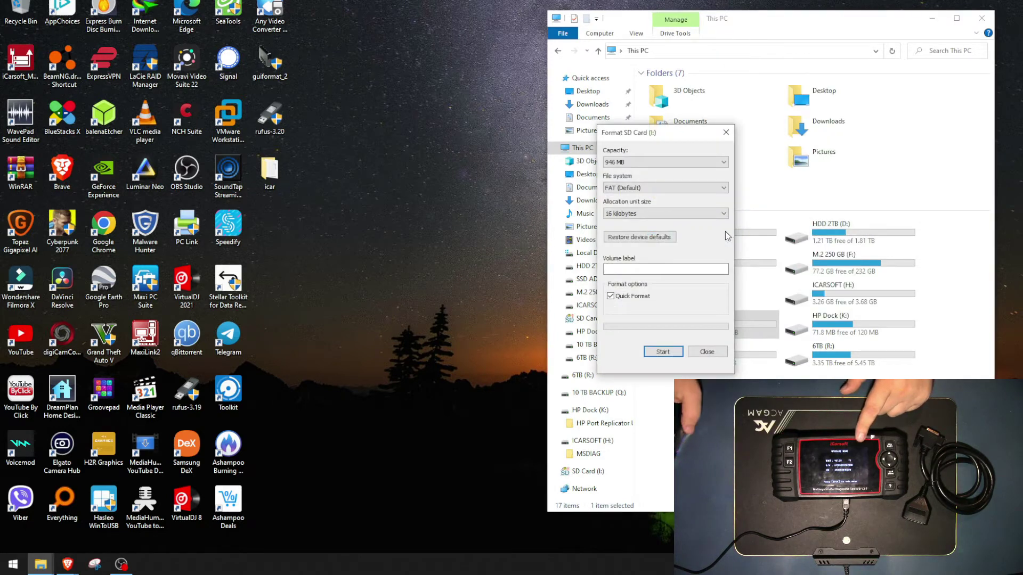
left_click(682, 188)
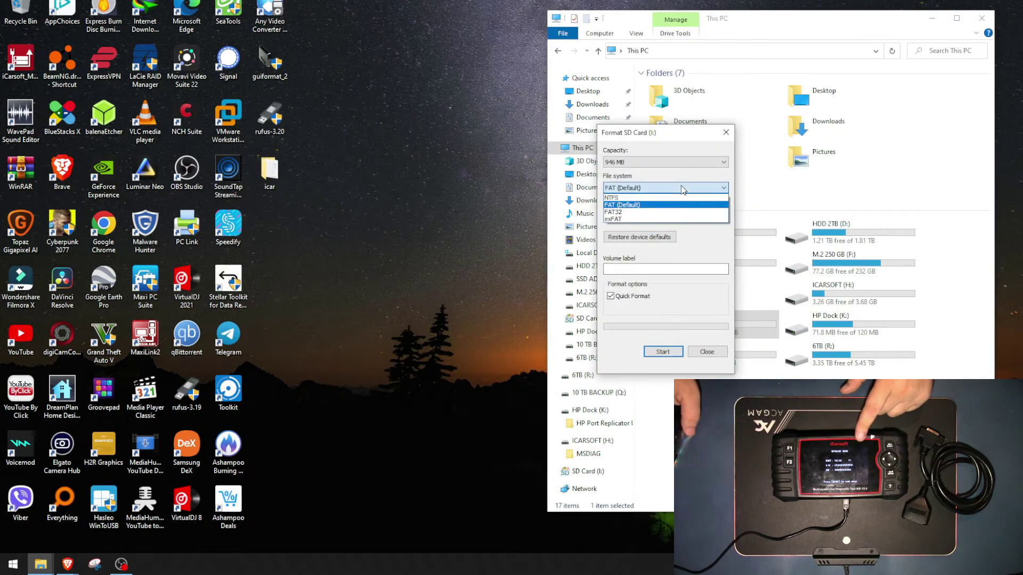
left_click(651, 205)
left_click(646, 189)
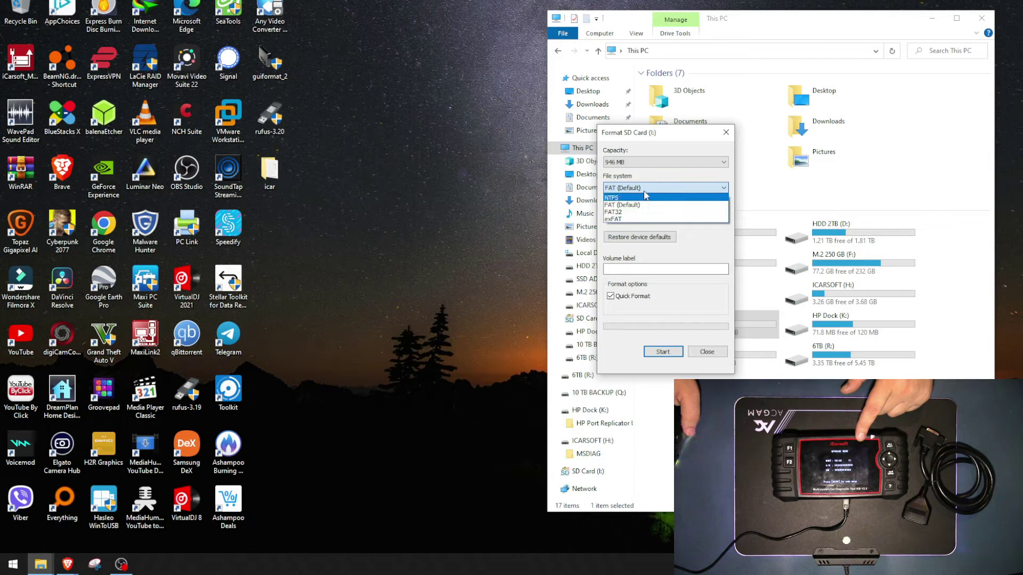
left_click(650, 206)
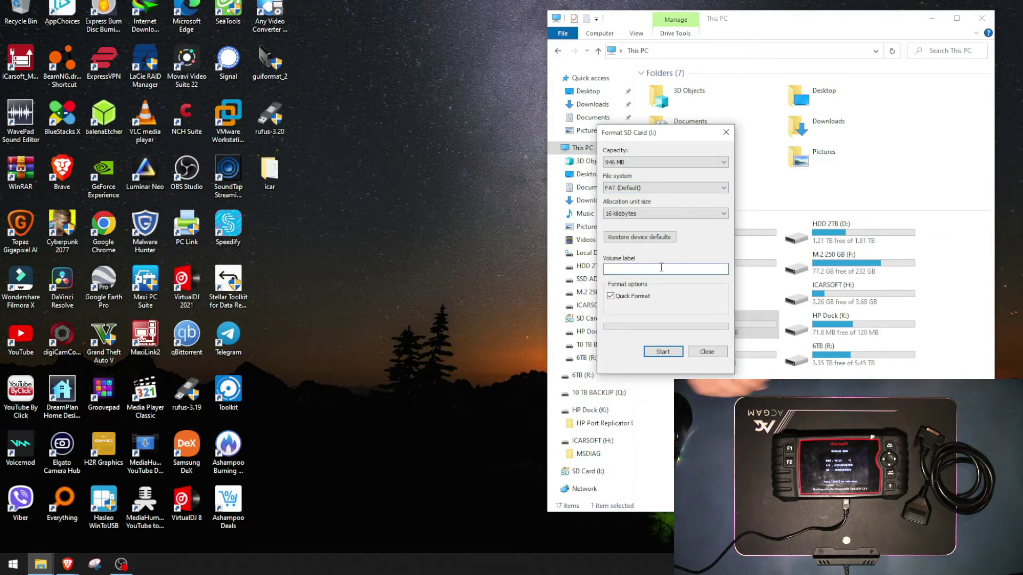
type("icars")
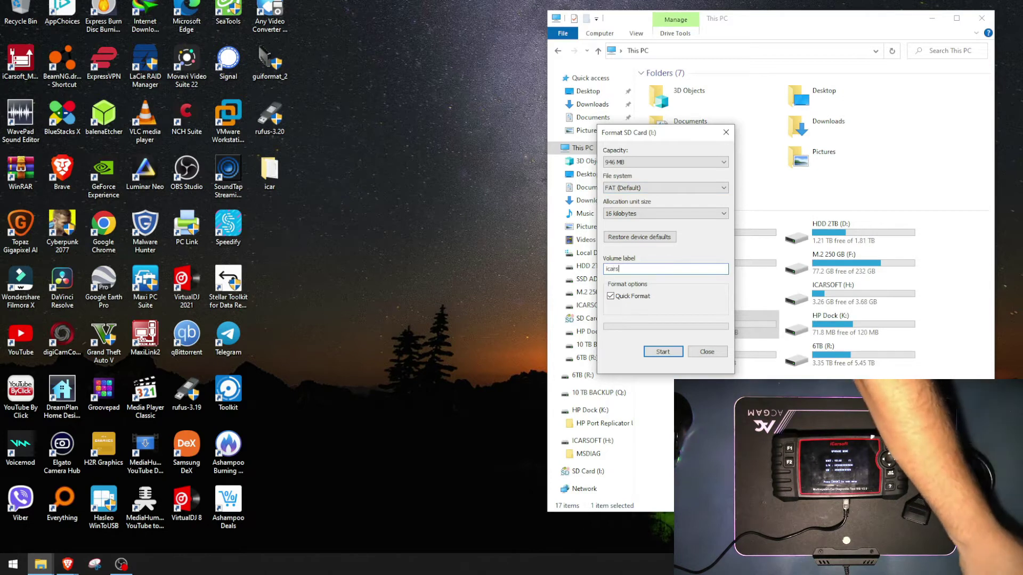
type("oft")
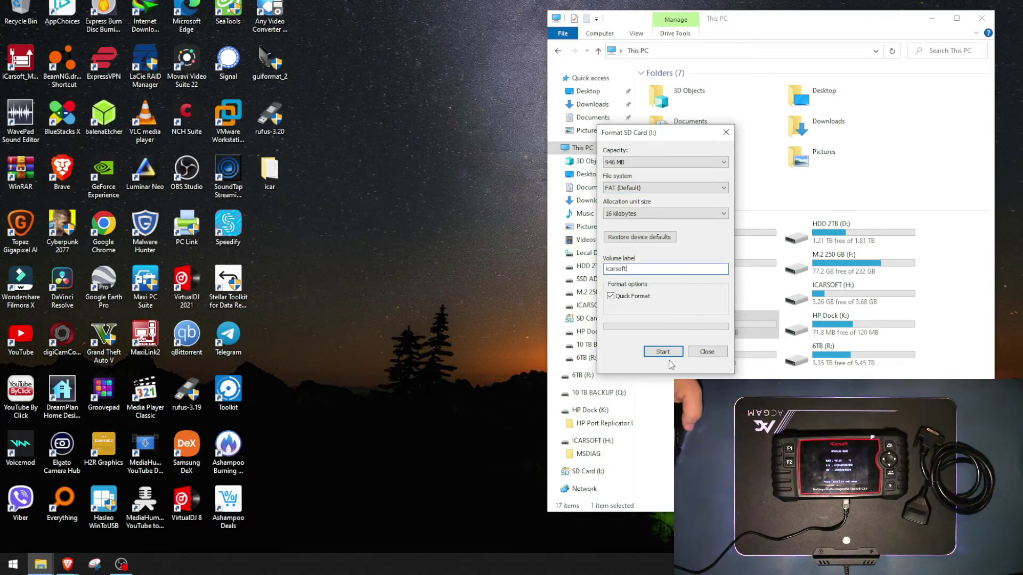
left_click(664, 351)
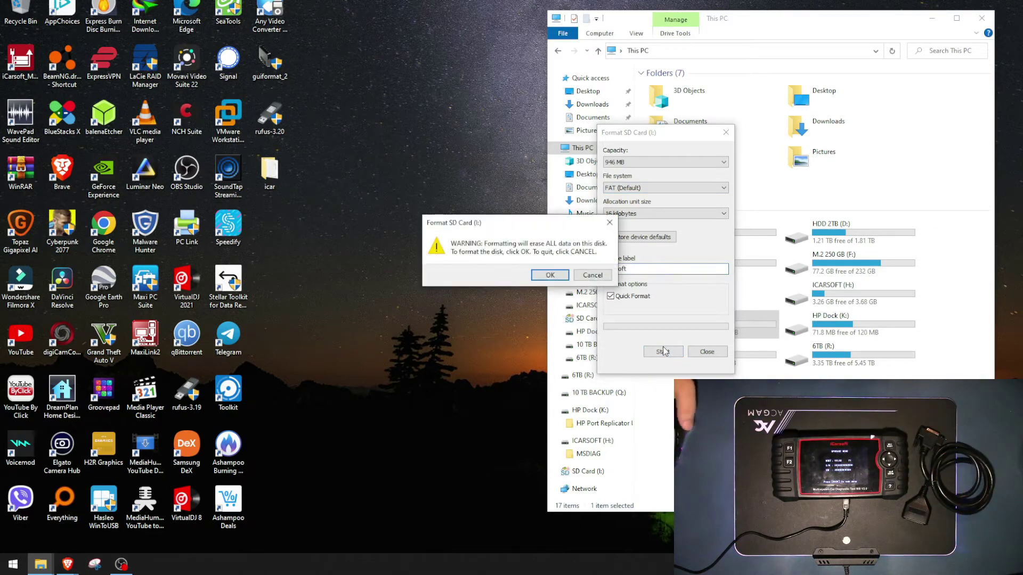
left_click(554, 275)
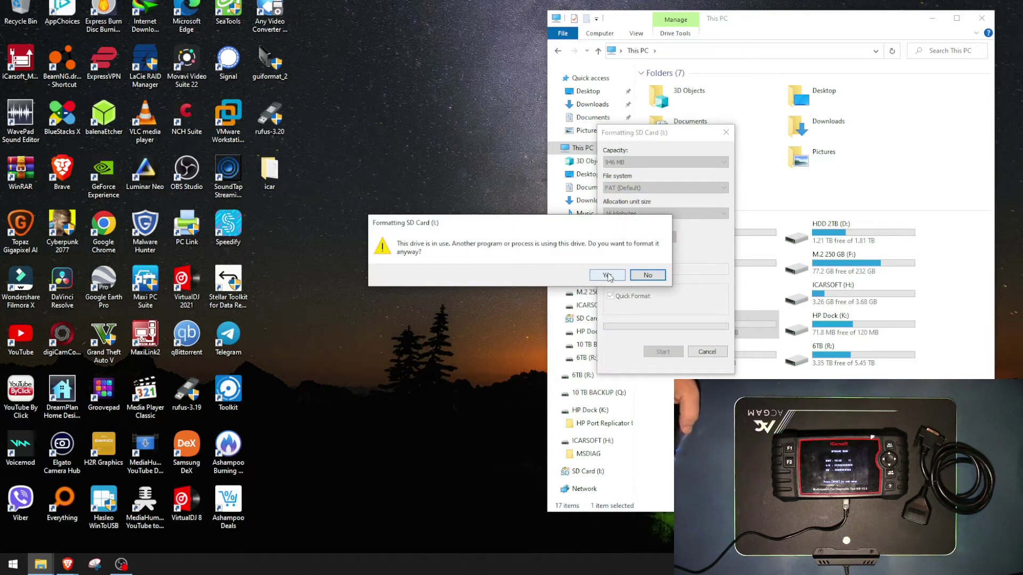
left_click(607, 275)
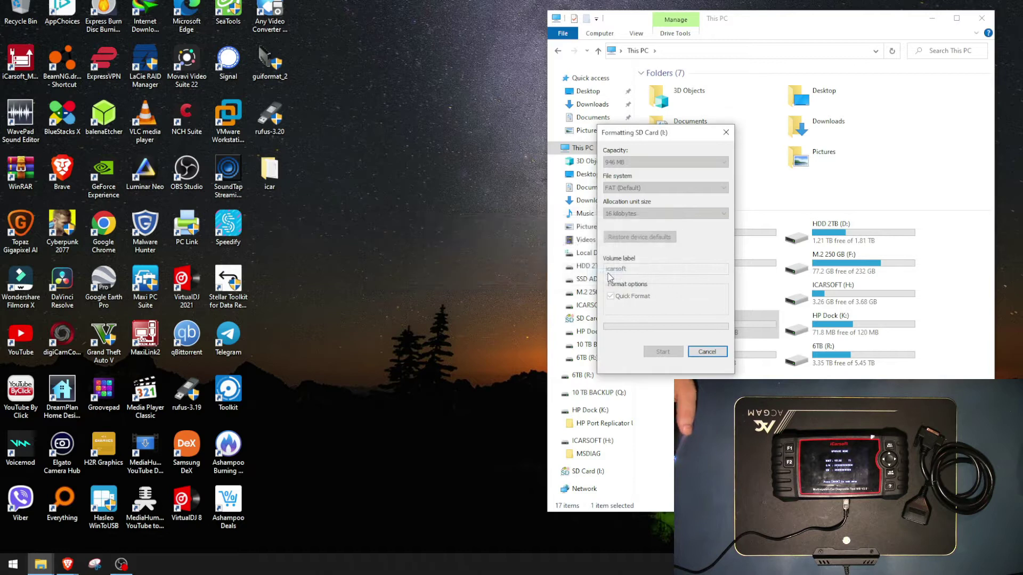
left_click(597, 275)
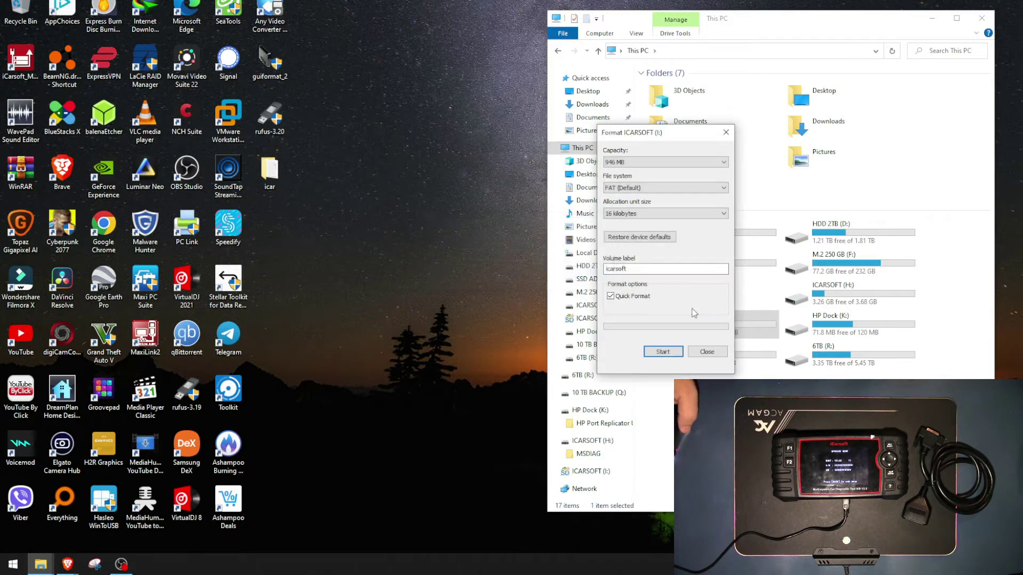
Open ICARSOFT (I:) and drag MSDIAG and devinfo onto it from the desktop icar folder
left_click(707, 351)
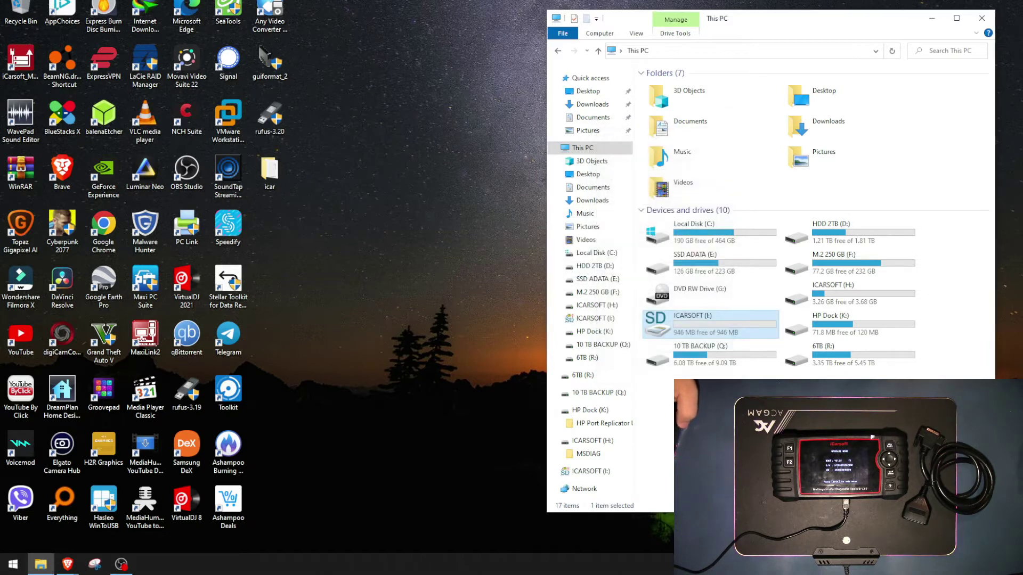
double_click(690, 320)
double_click(281, 173)
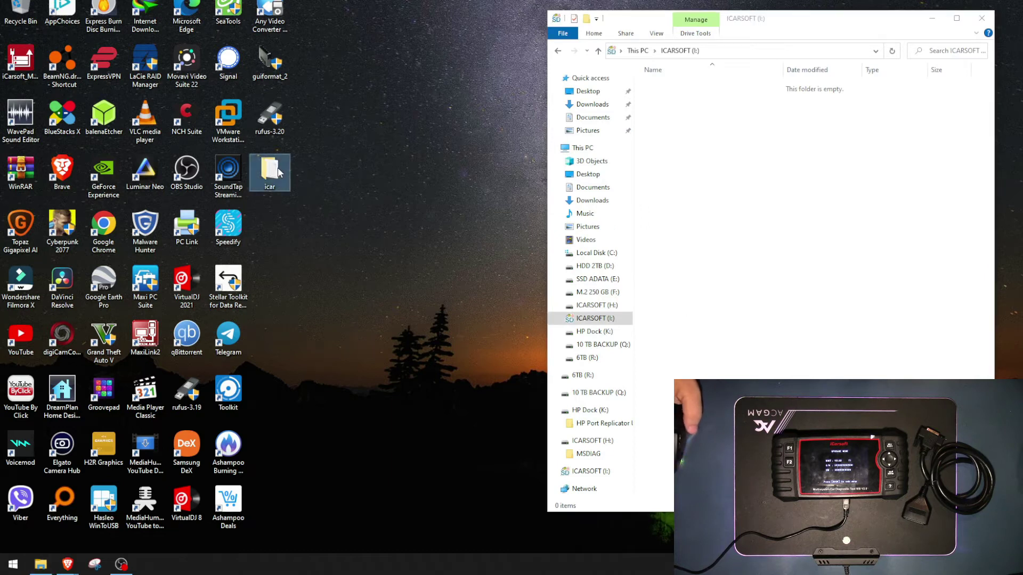
left_click_drag(752, 31, 269, 29)
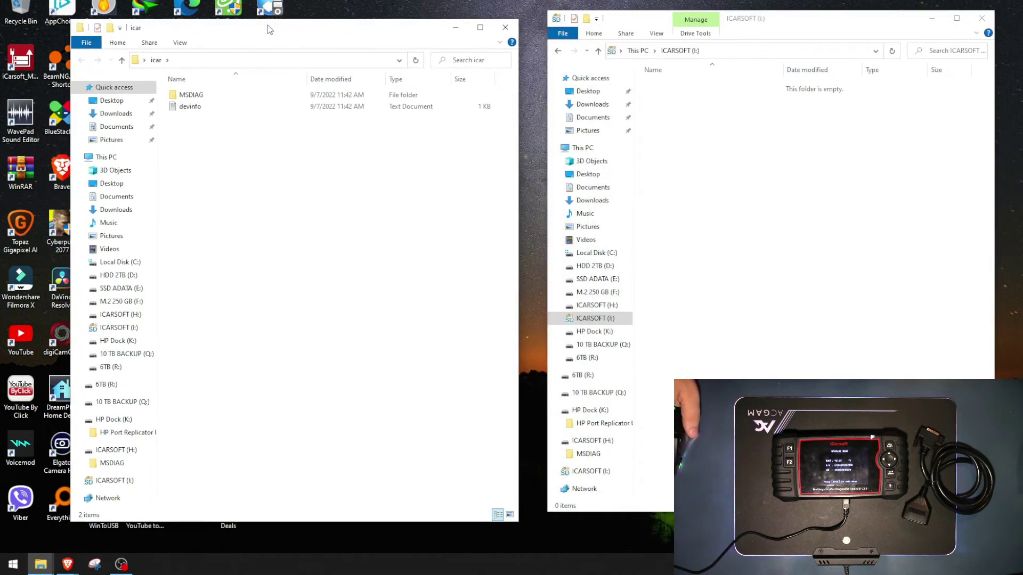
left_click_drag(209, 135, 781, 181)
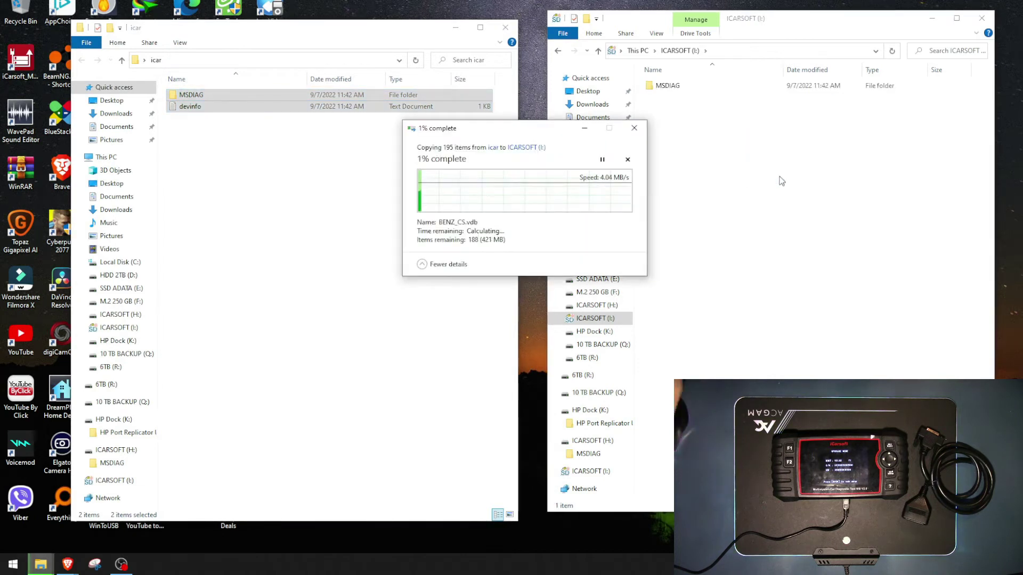
left_click(510, 30)
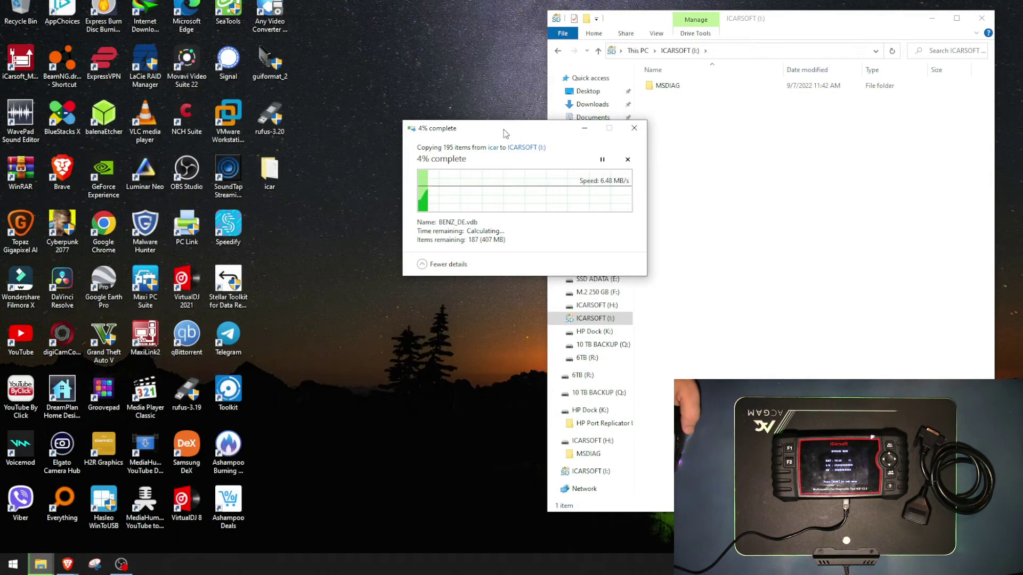
left_click_drag(503, 130, 387, 101)
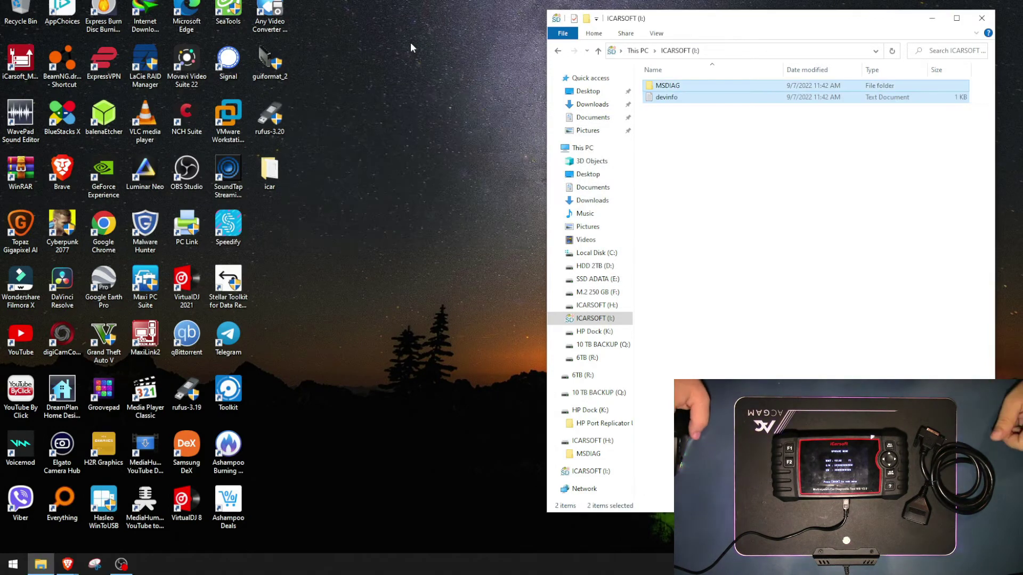
Compare the contents of ICARSOFT (I:) and ICARSOFT (H:) in the navigation pane
left_click(746, 182)
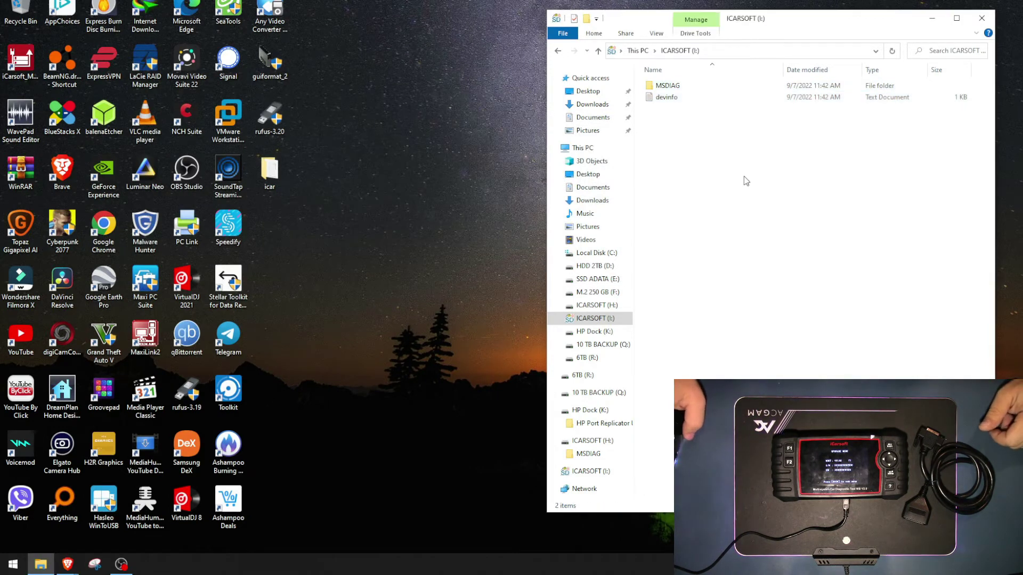
left_click(601, 320)
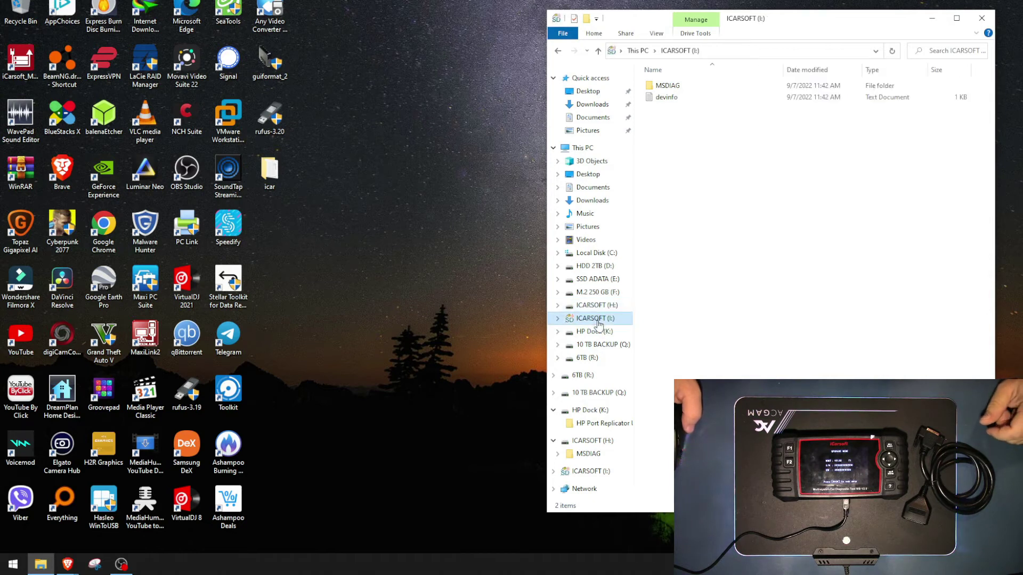
left_click(597, 308)
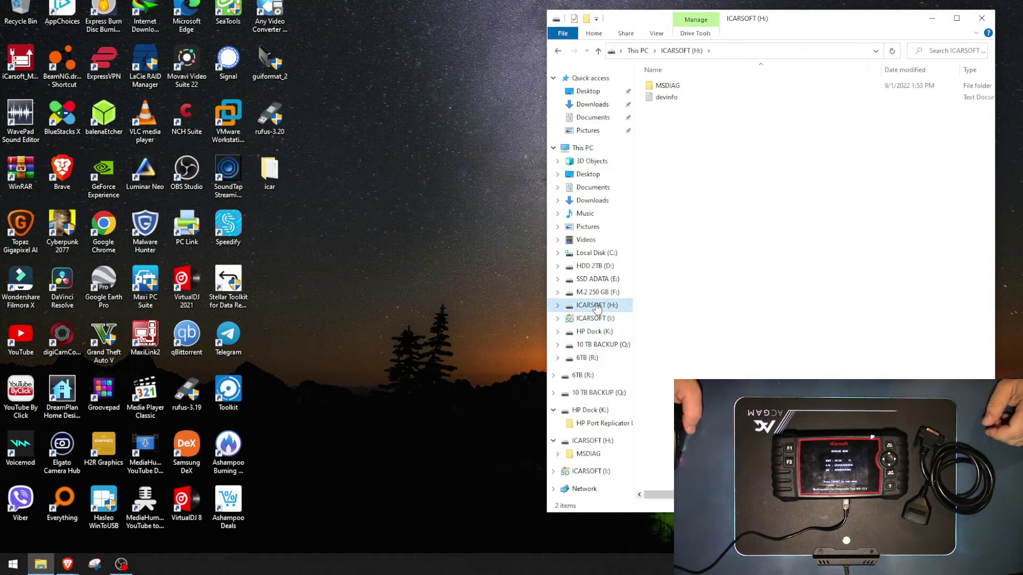
right_click(598, 308)
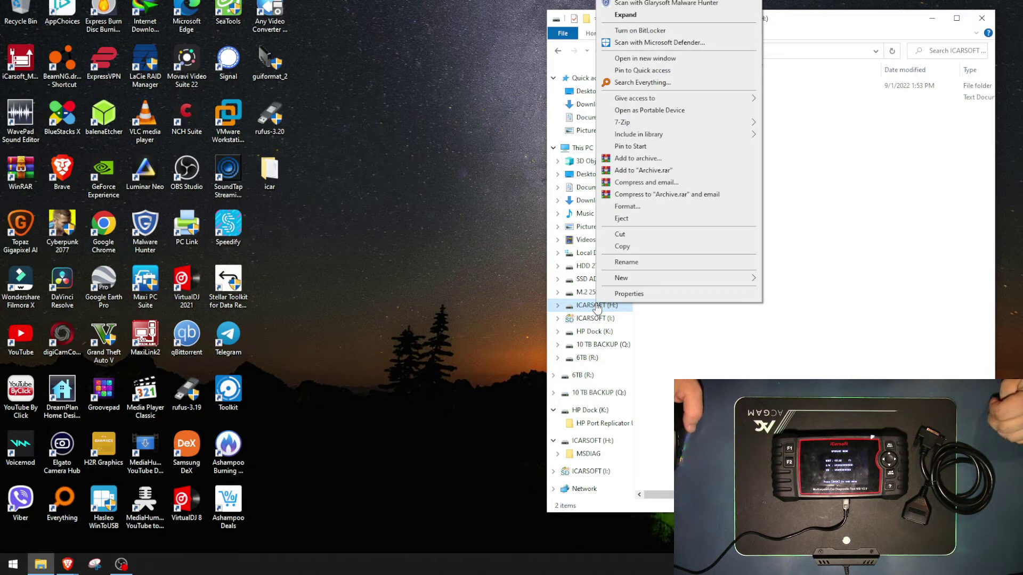
left_click(591, 323)
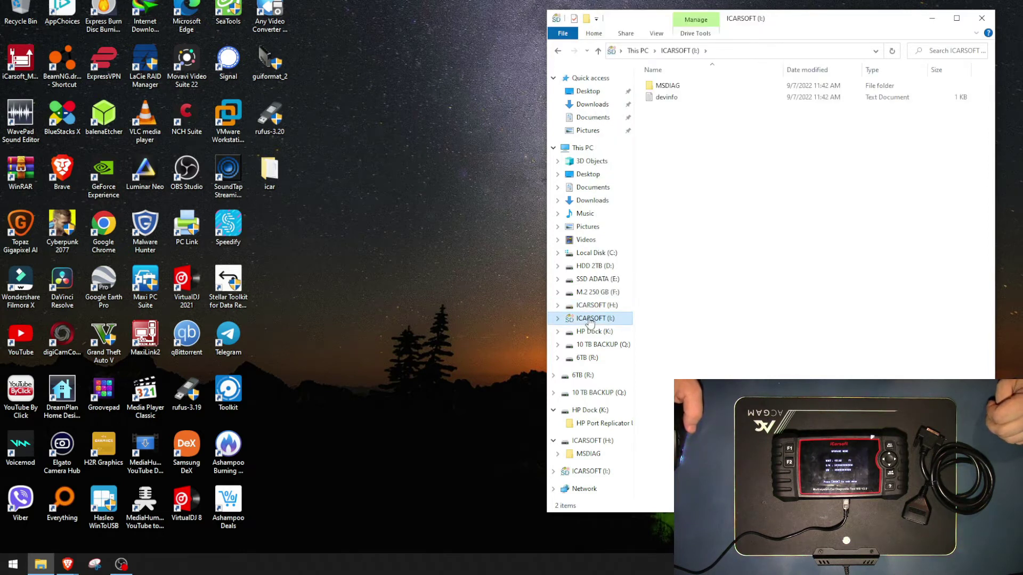
Check ICARSOFT (I:) properties, then choose Eject for the card
right_click(589, 323)
left_click(613, 315)
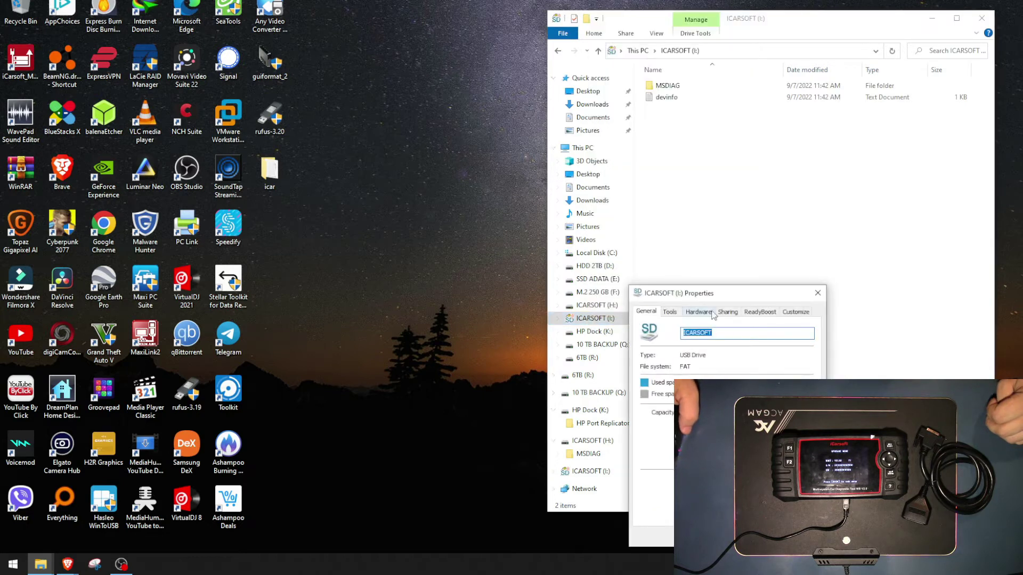
left_click(817, 295)
right_click(586, 321)
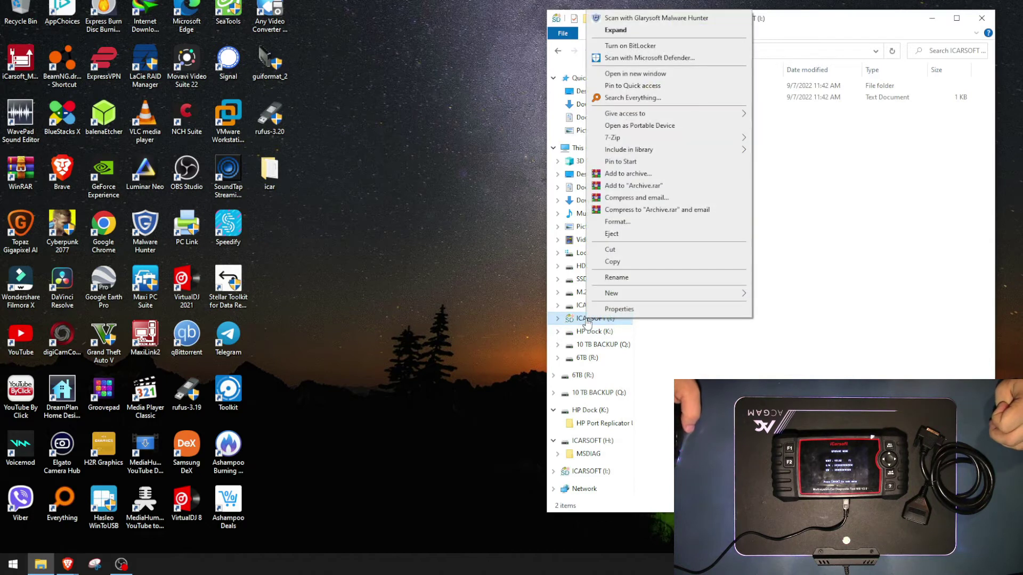
left_click(618, 234)
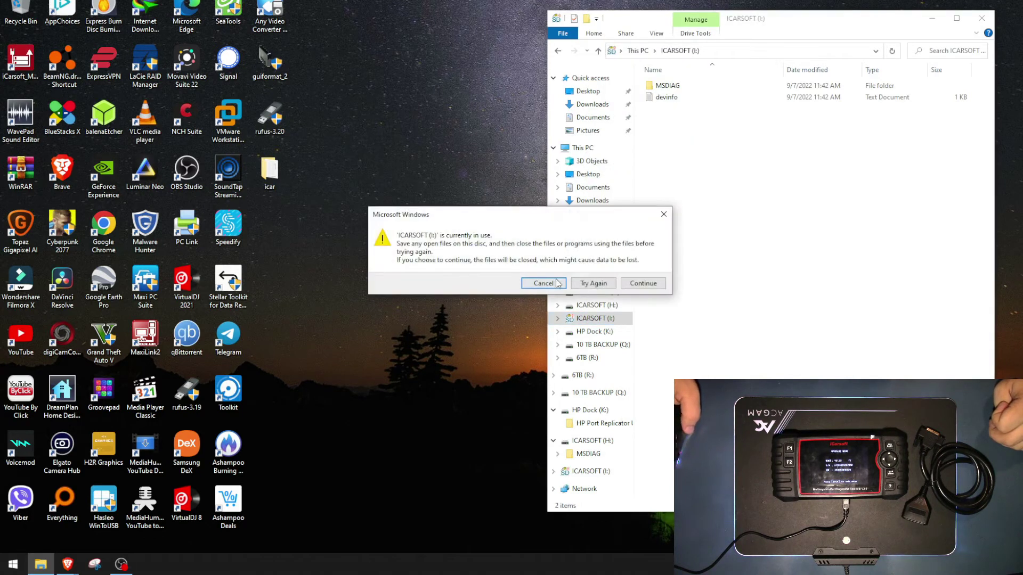
Eject ICARSOFT (I:) despite the in-use warning and refresh the desktop
left_click(644, 284)
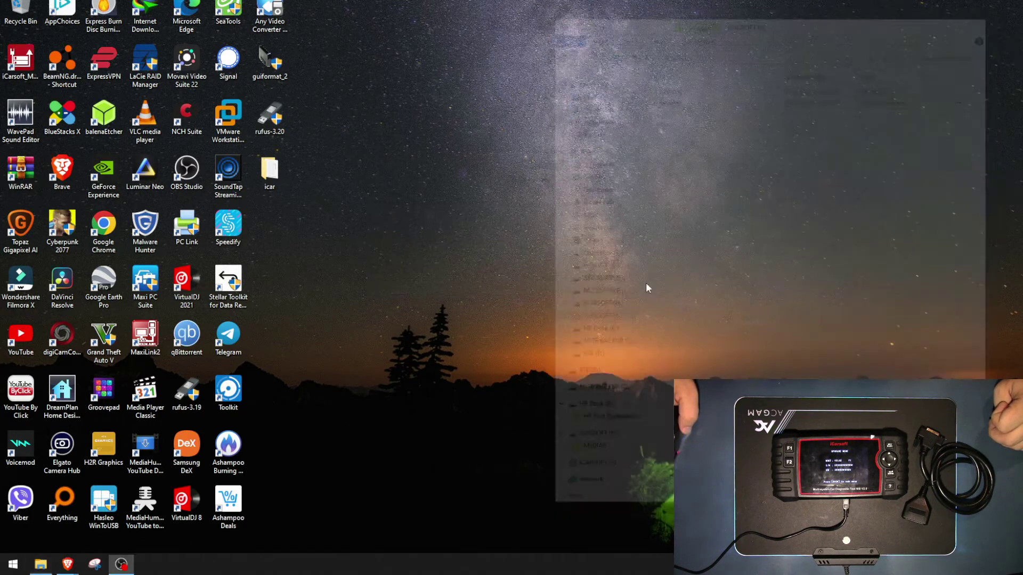
right_click(515, 159)
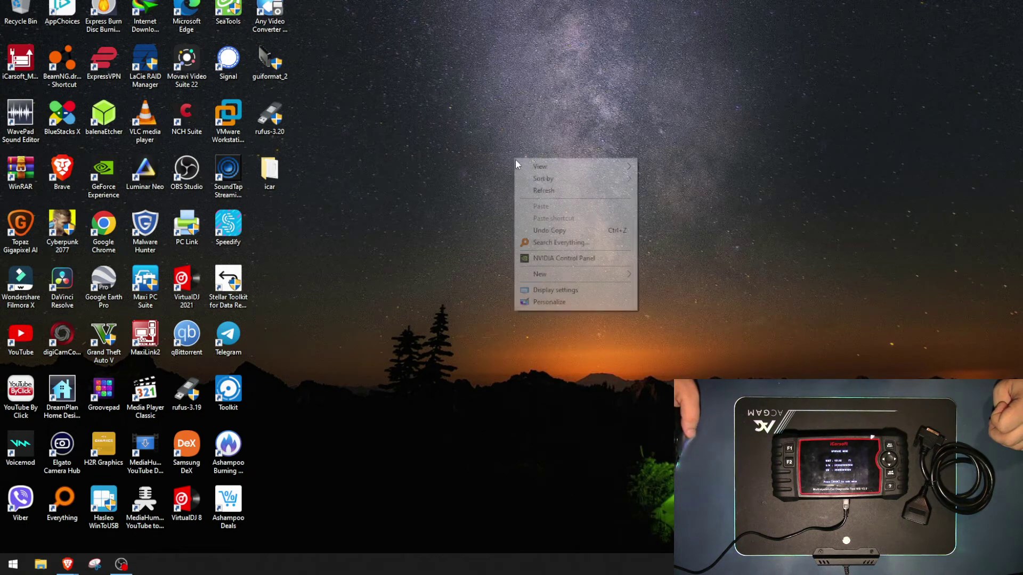
left_click(545, 194)
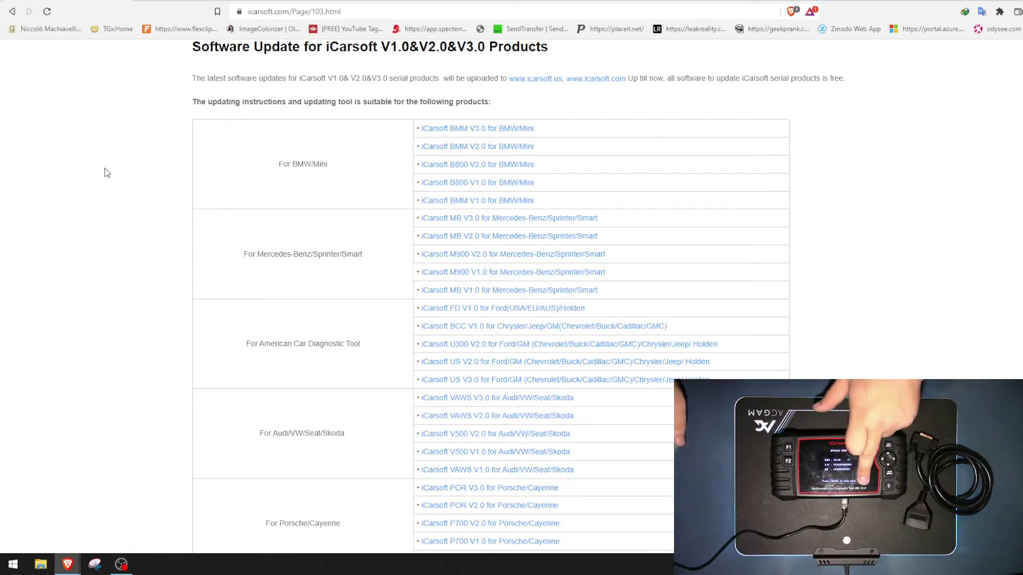
Find the Mercedes-Benz/Sprinter/Smart row, trigger the MB V2.0 PC client download, and cancel the duplicate
scroll(109, 172, "down", 1)
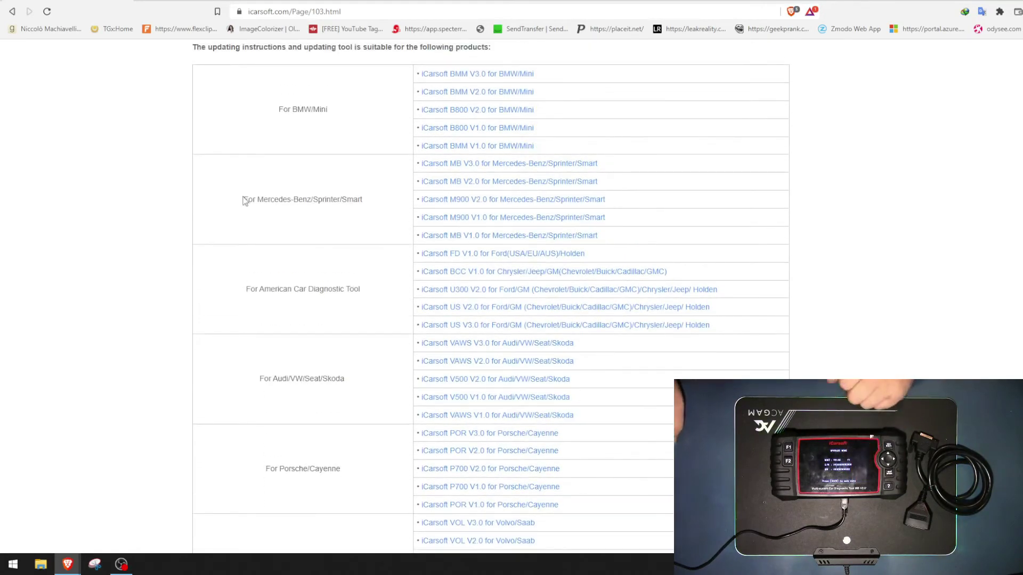
left_click_drag(243, 199, 334, 213)
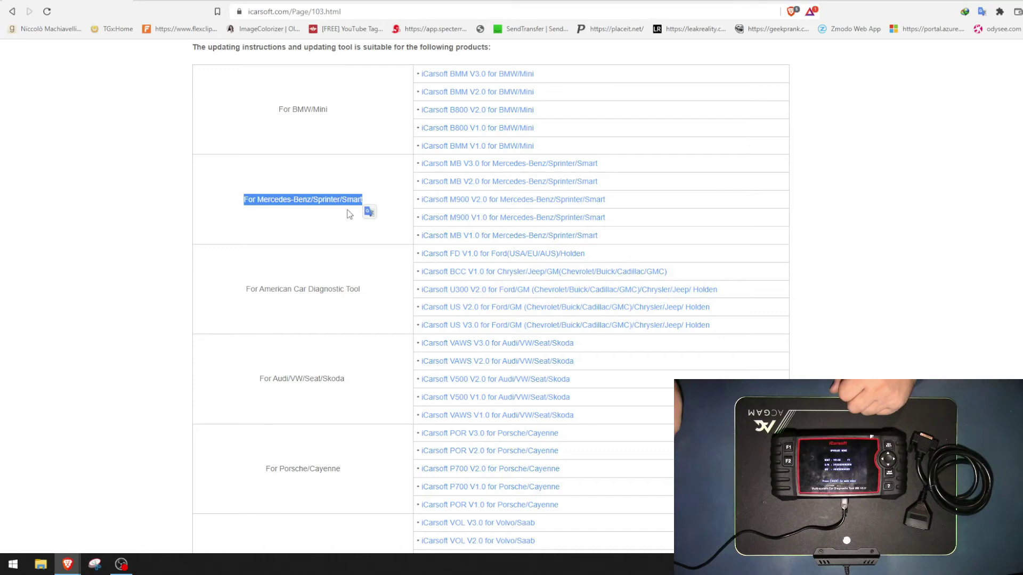
left_click(326, 204)
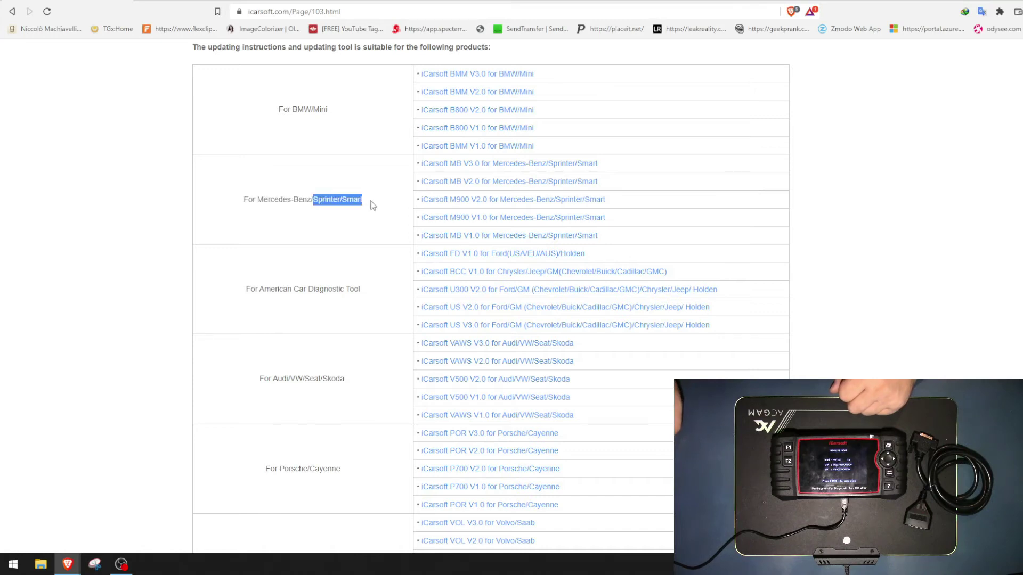
left_click(376, 232)
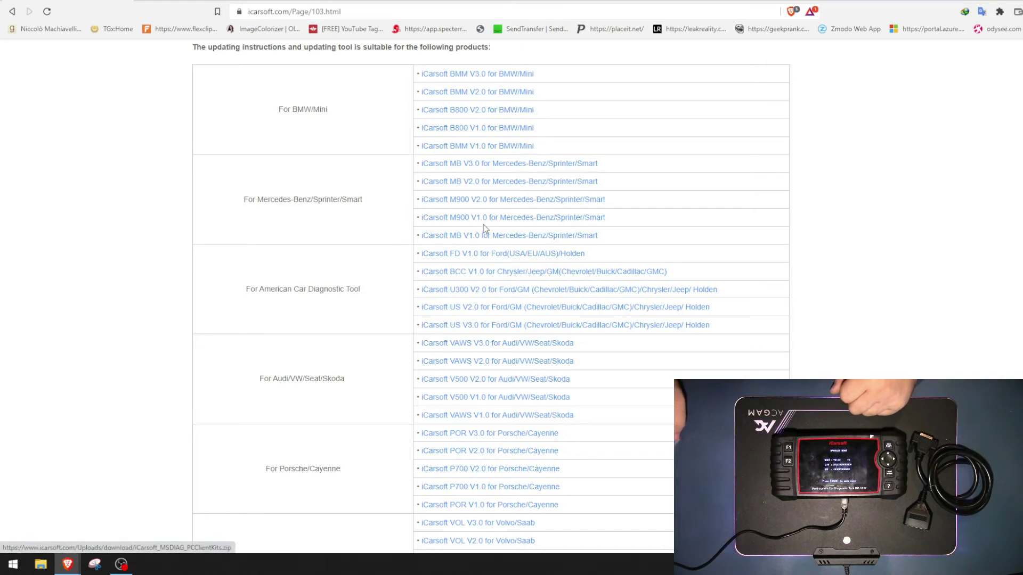
left_click(490, 183)
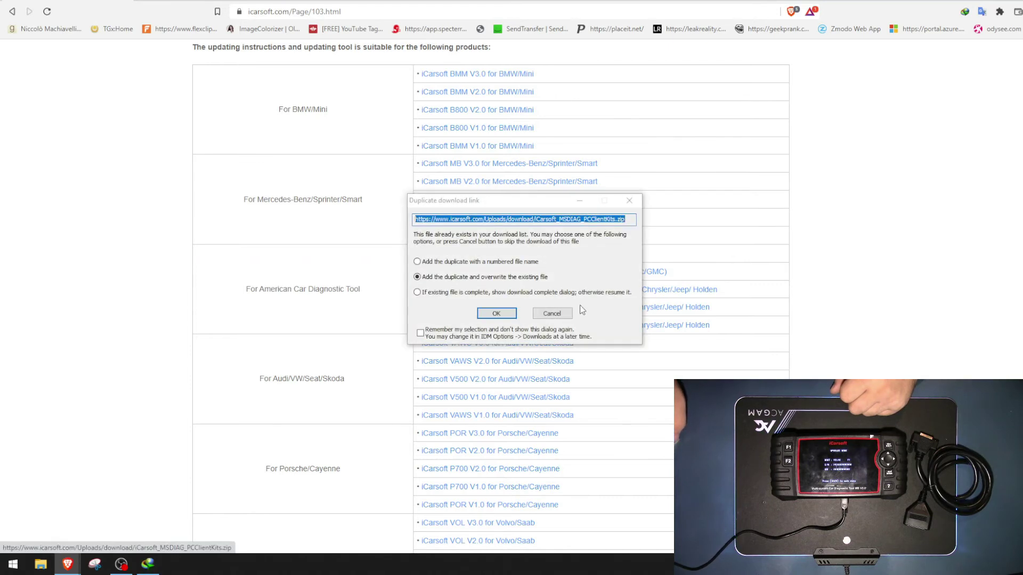
left_click(554, 315)
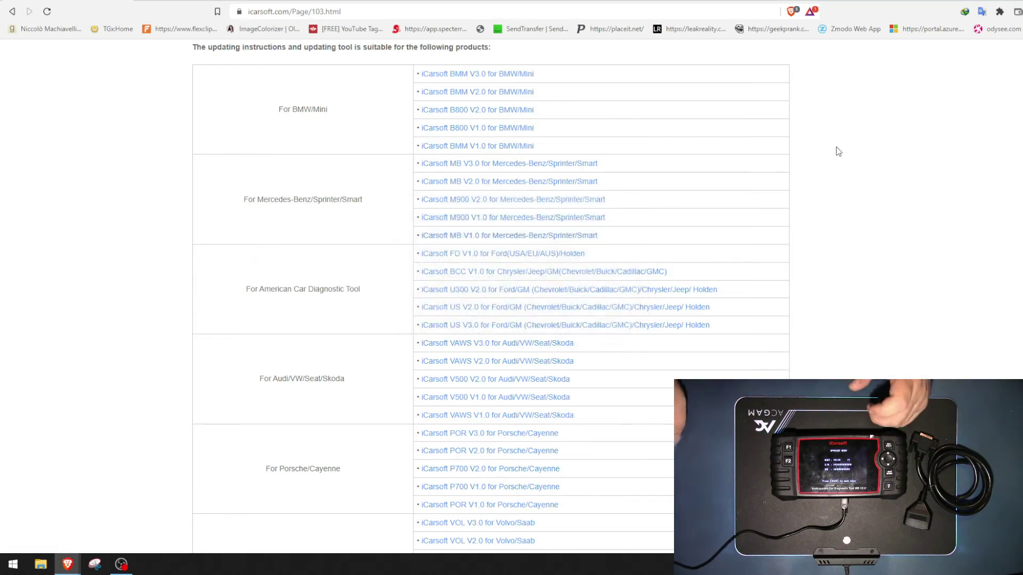
Launch the iCarsoft PC client from the desktop with H: as the TF card
key("super+d")
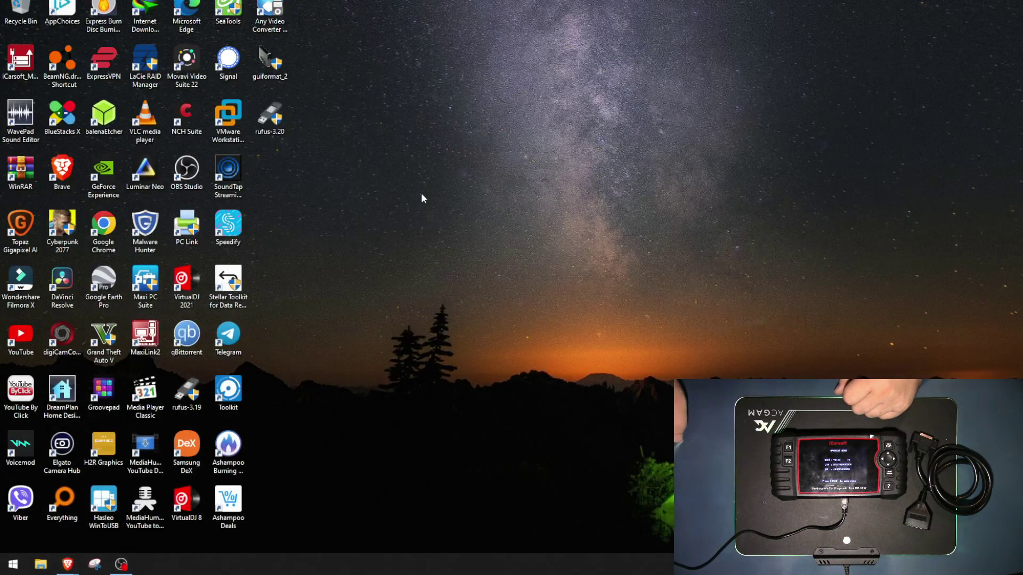
left_click(24, 67)
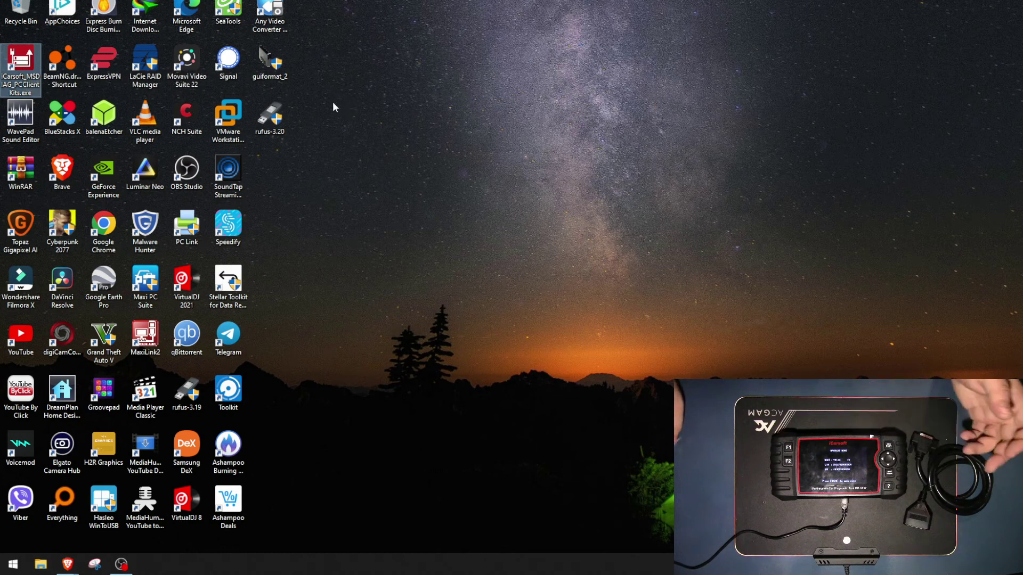
double_click(24, 67)
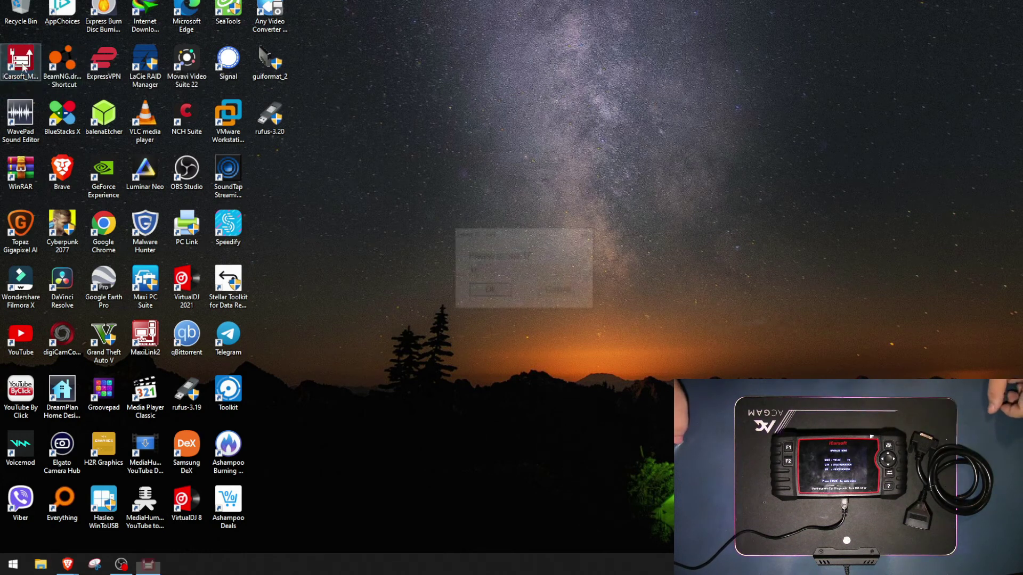
left_click(503, 271)
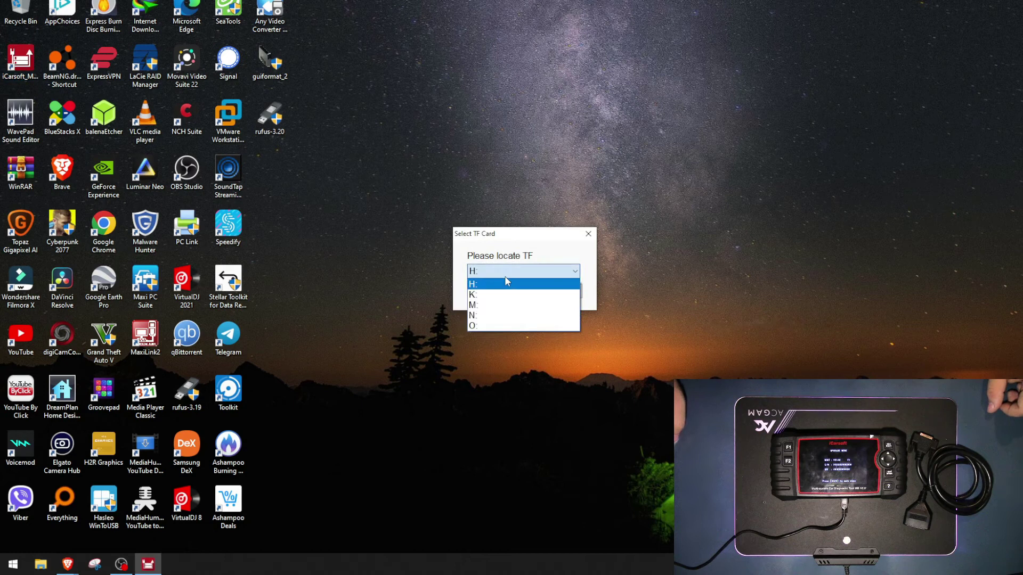
left_click(503, 285)
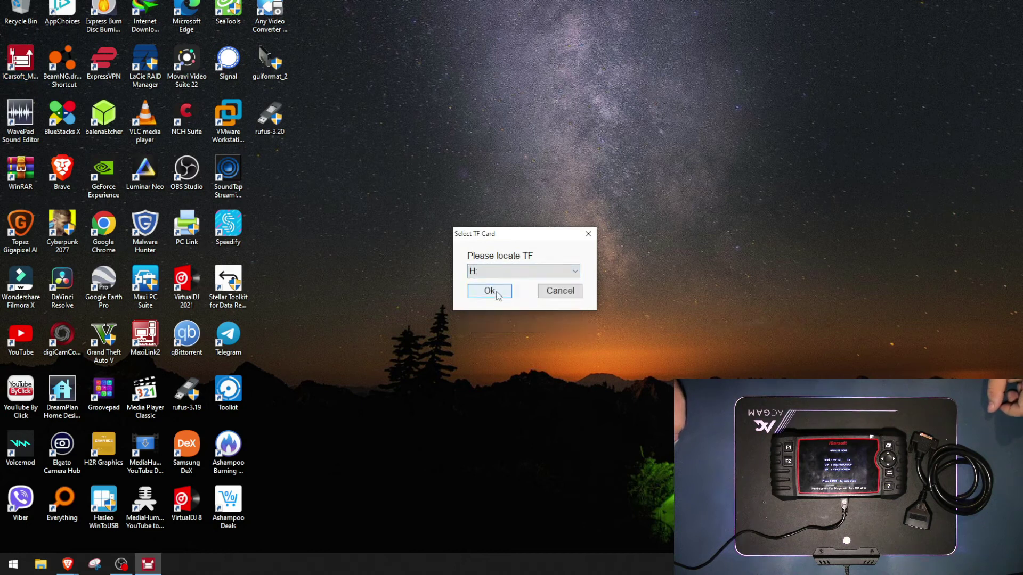
left_click(497, 292)
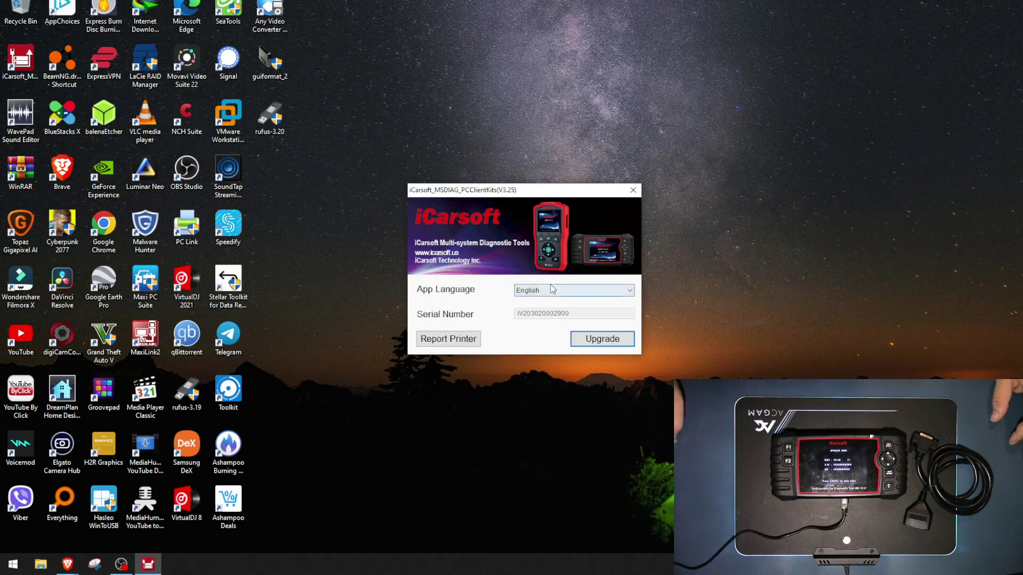
Open the Upgrade list and move it up to compare local and latest versions
left_click(600, 342)
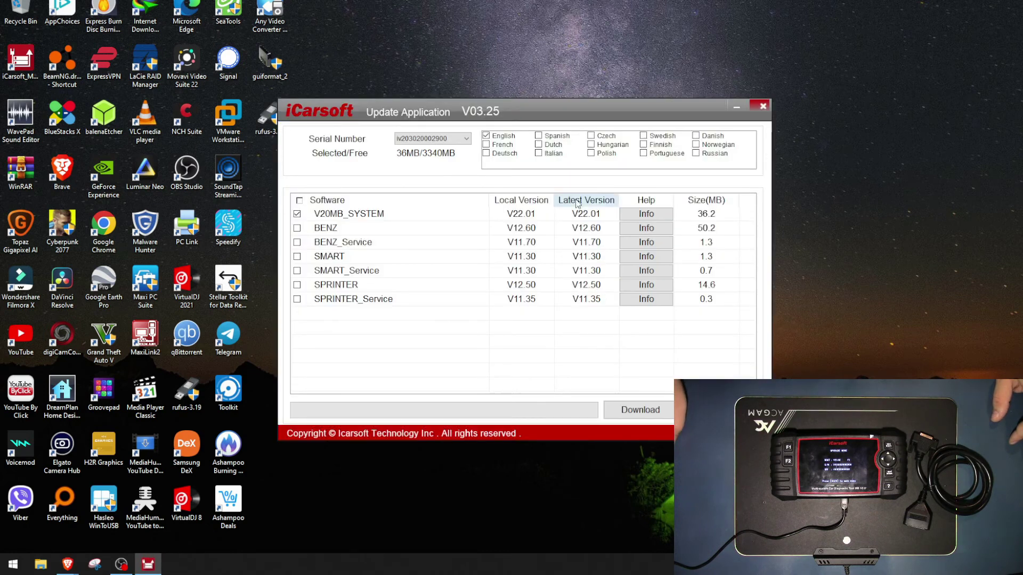
left_click_drag(553, 108, 589, 78)
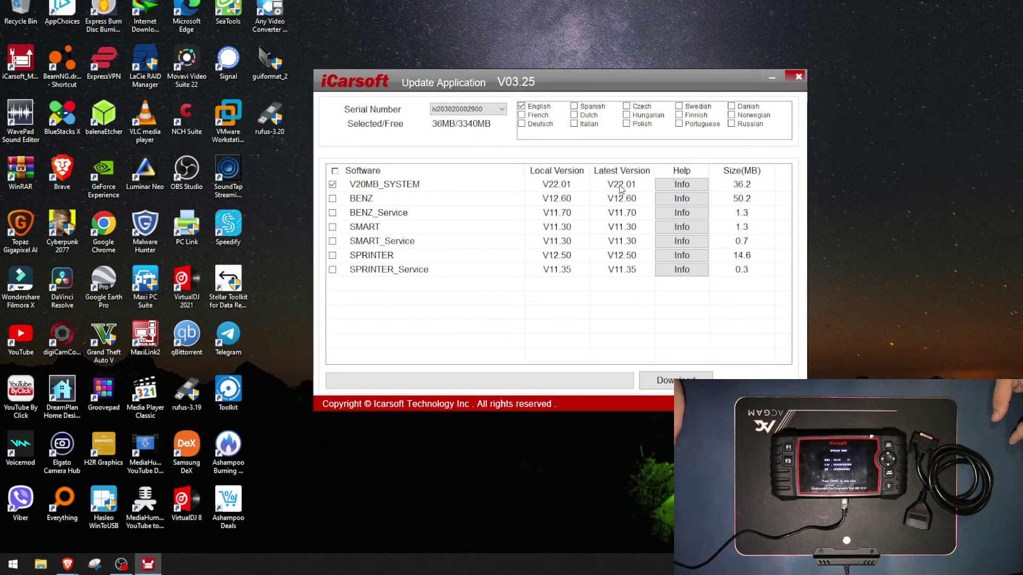